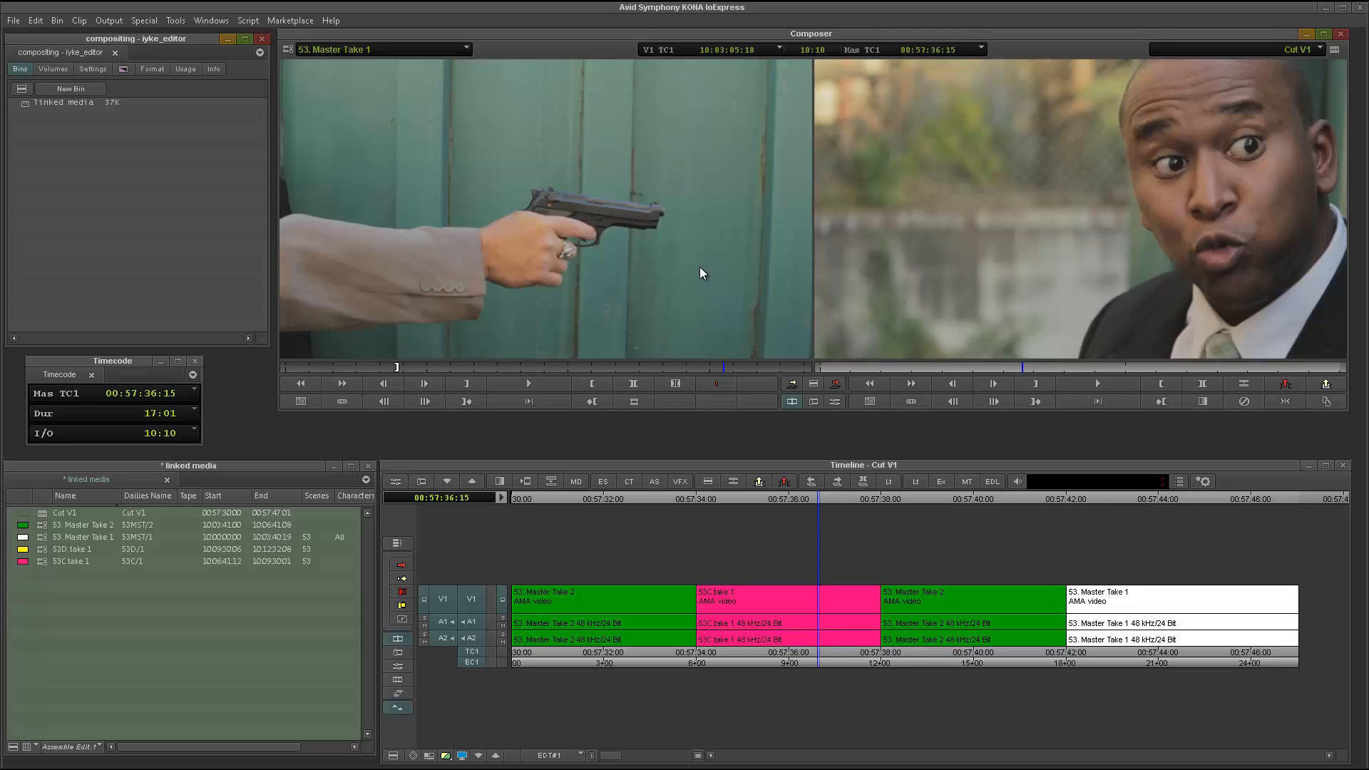
Switch to color correction mode and darken the 53C take 1 clip by pulling down a low point on the Master curve.
click(635, 295)
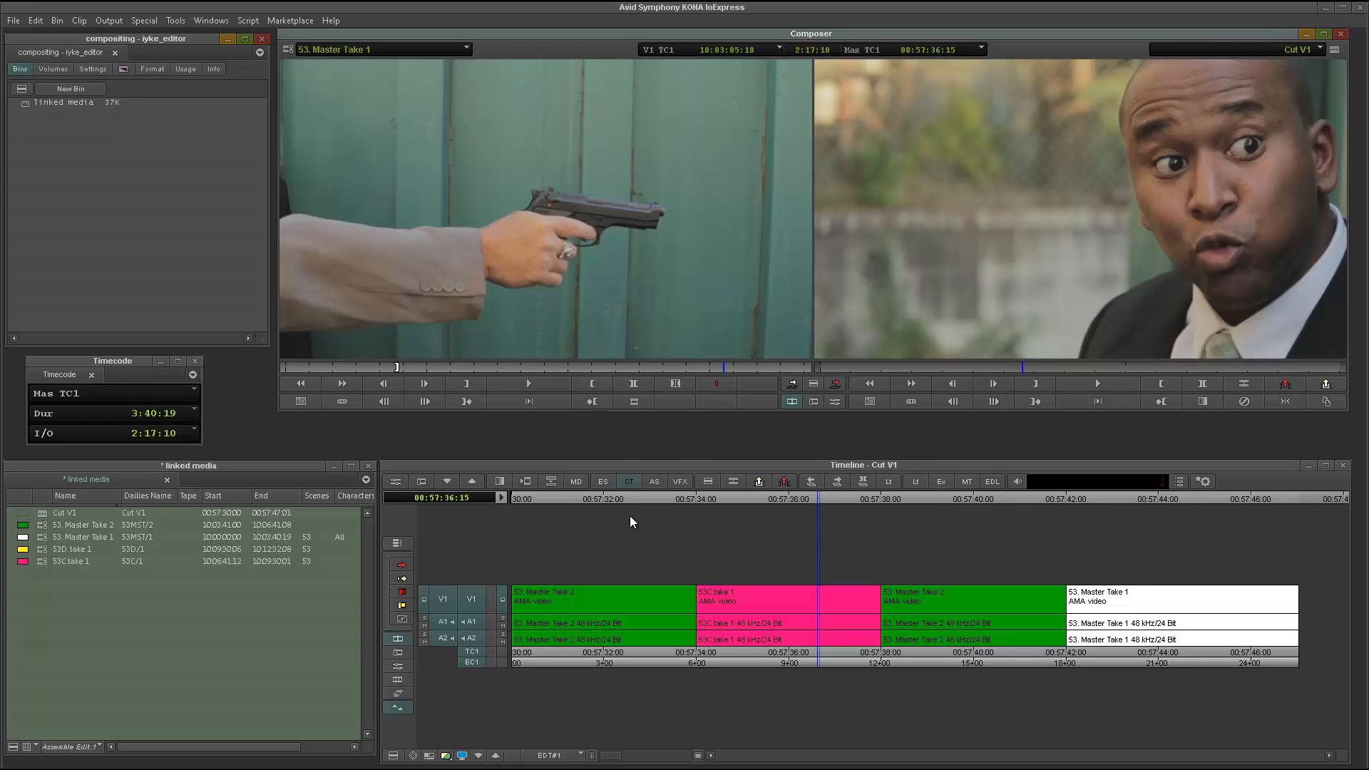
key(shift+F8)
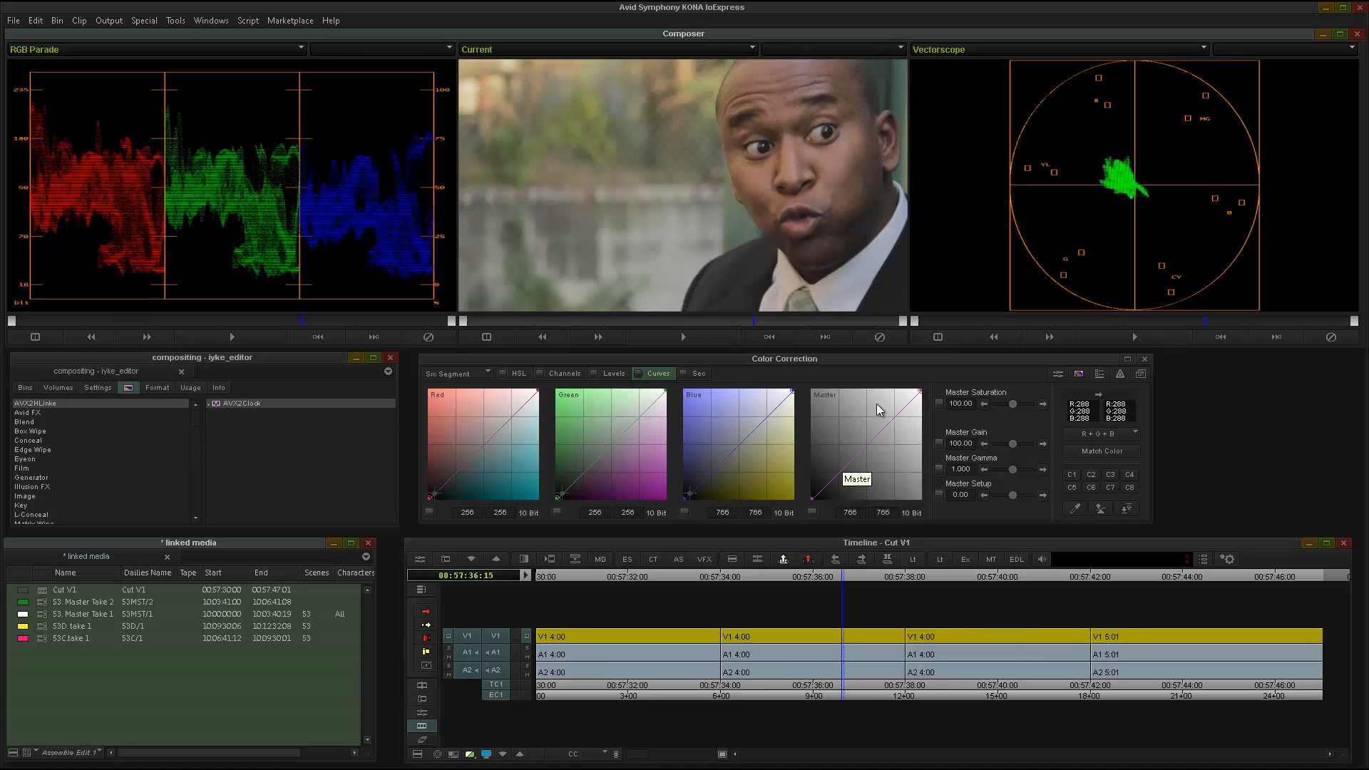
click(840, 471)
drag(842, 479, 844, 484)
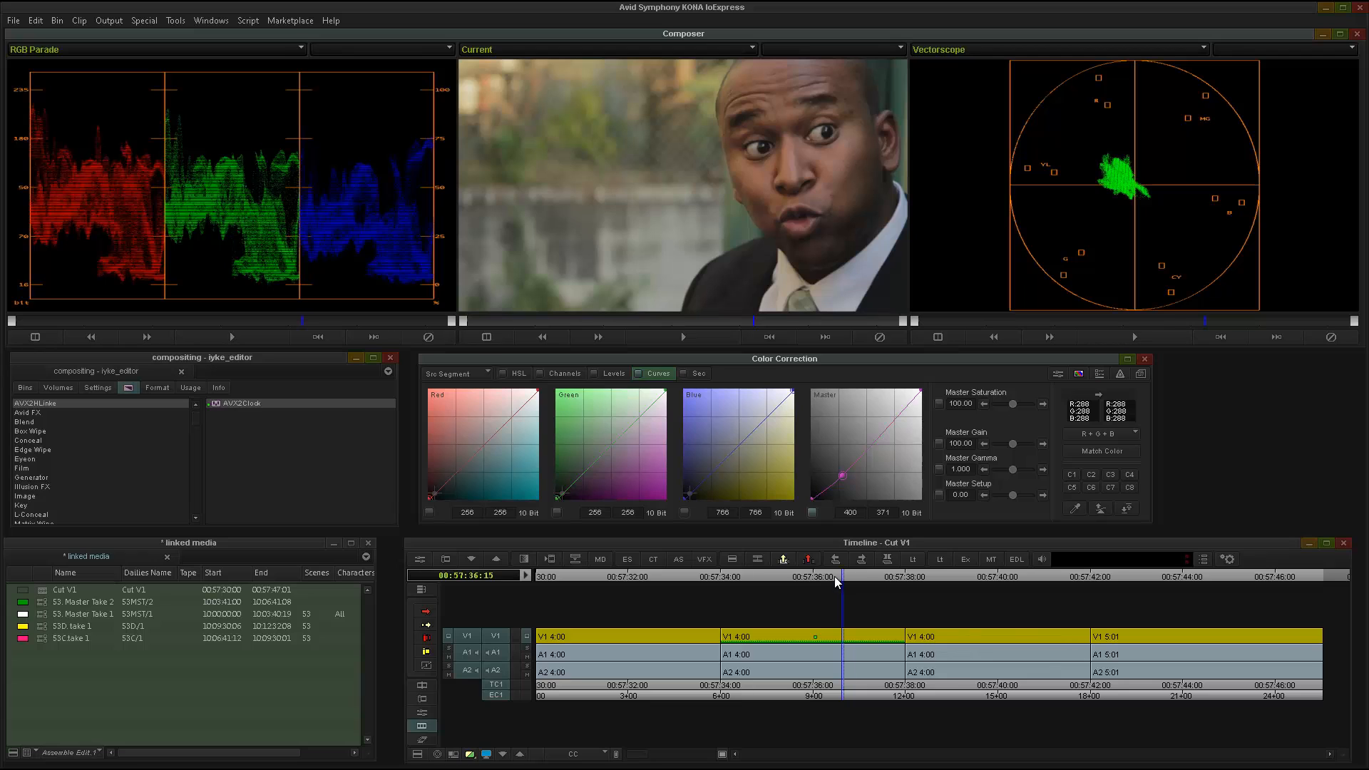
Open the Effect Editor for the clip's color correction, show its keyframe graphs, and move it clear of the curves.
key(shift+F10)
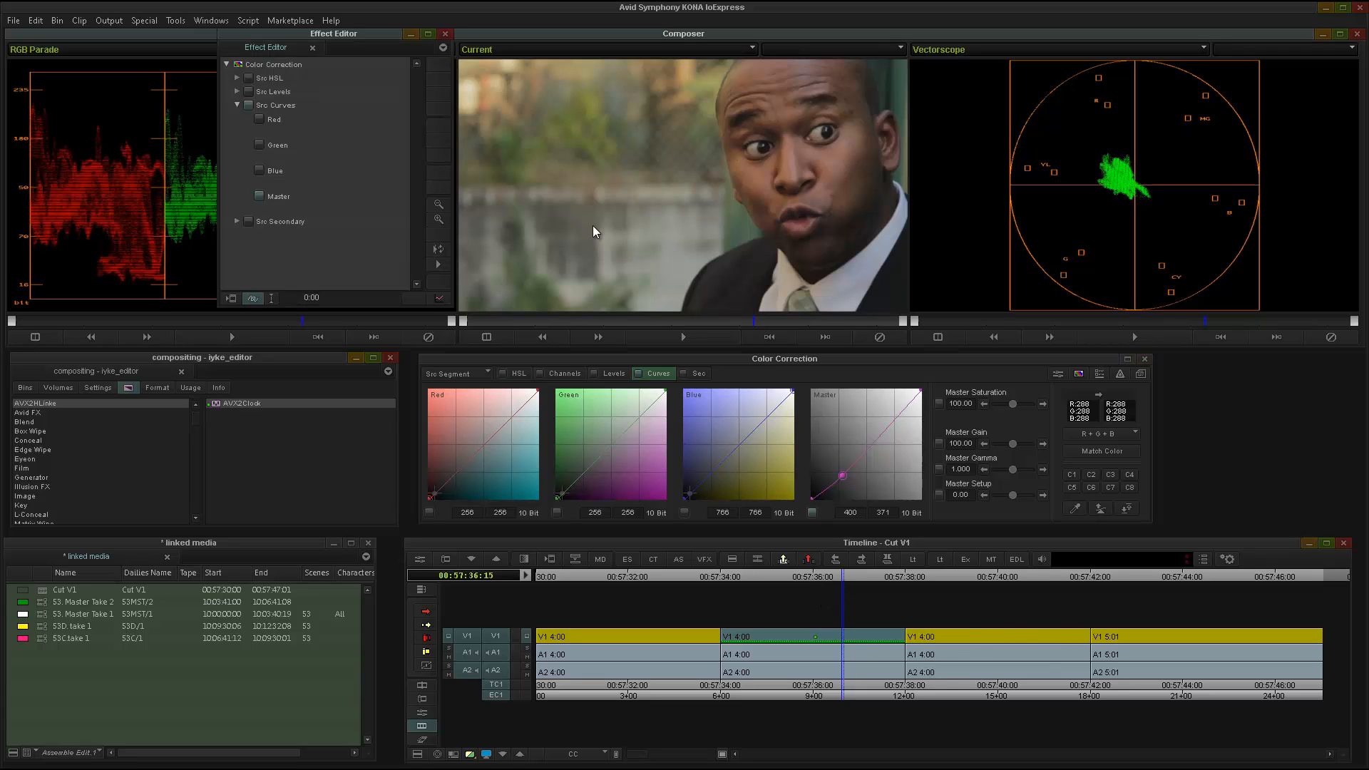
drag(327, 34, 147, 387)
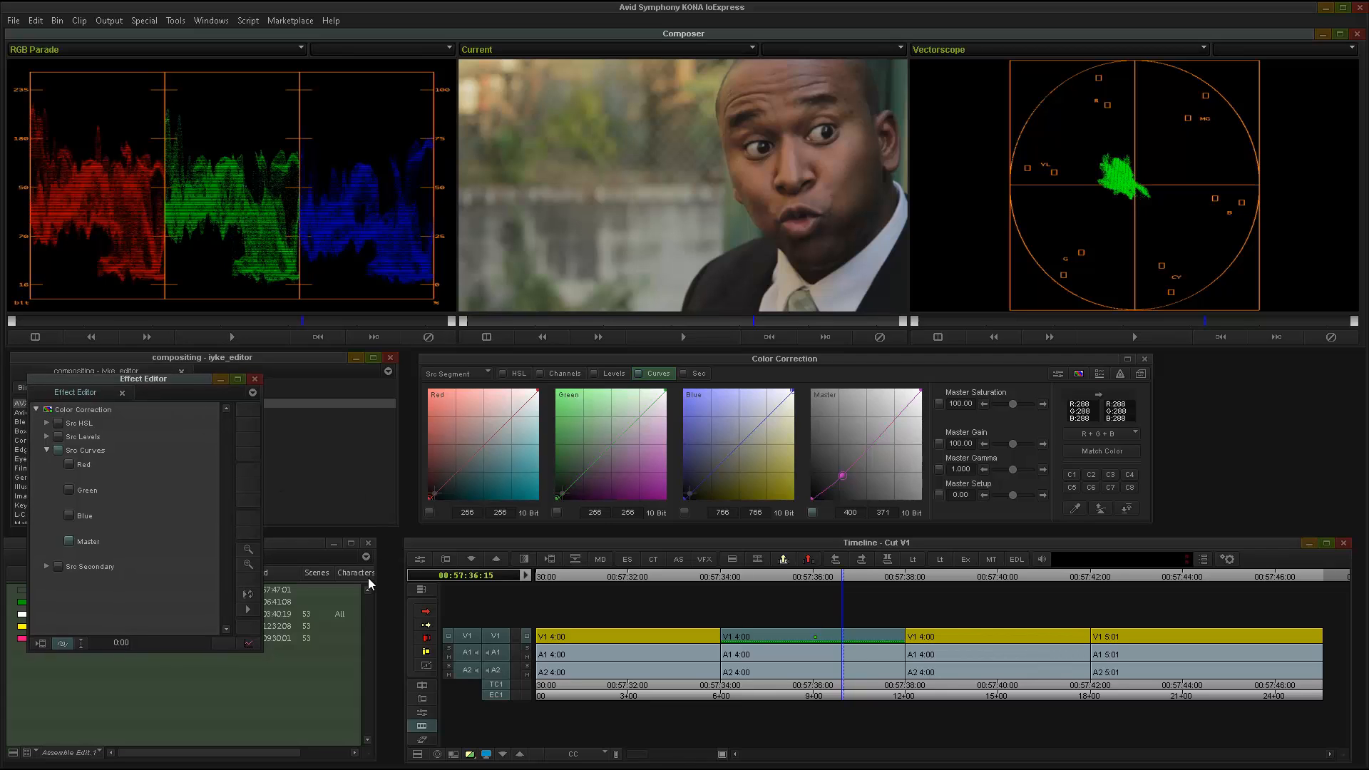
click(248, 643)
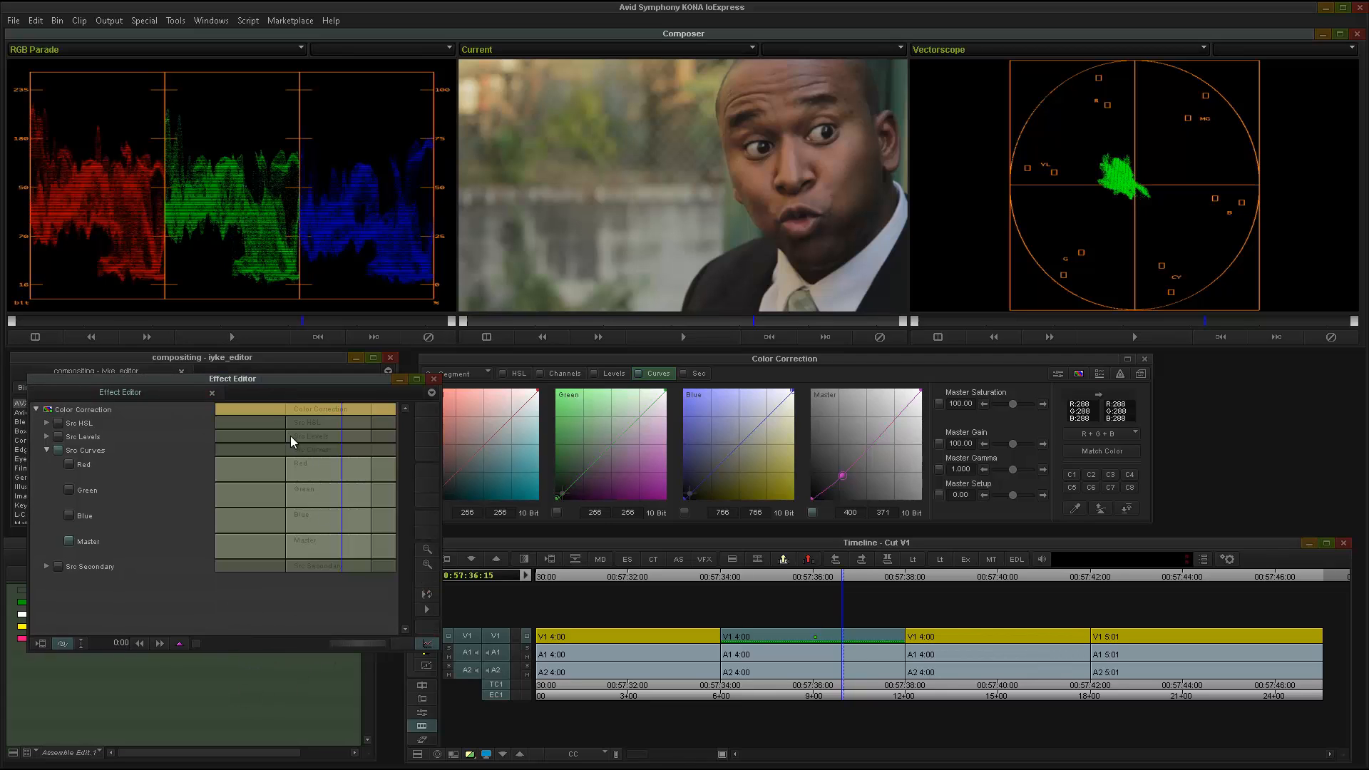
mouse_move(290, 380)
mouse_down()
mouse_move(276, 389)
mouse_move(291, 407)
mouse_up()
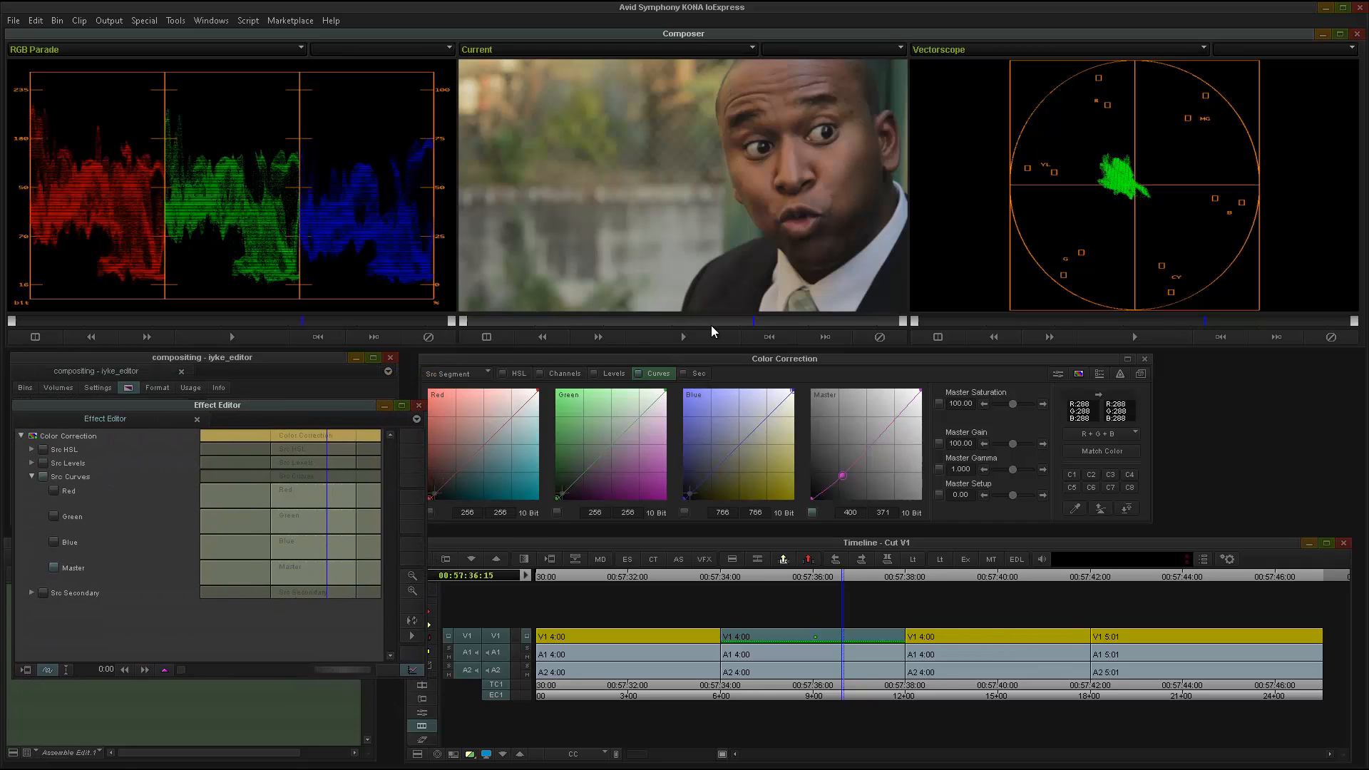
Add an Src HSL keyframe at 00:57:36:01 and set its Master Saturation to 0.
click(691, 321)
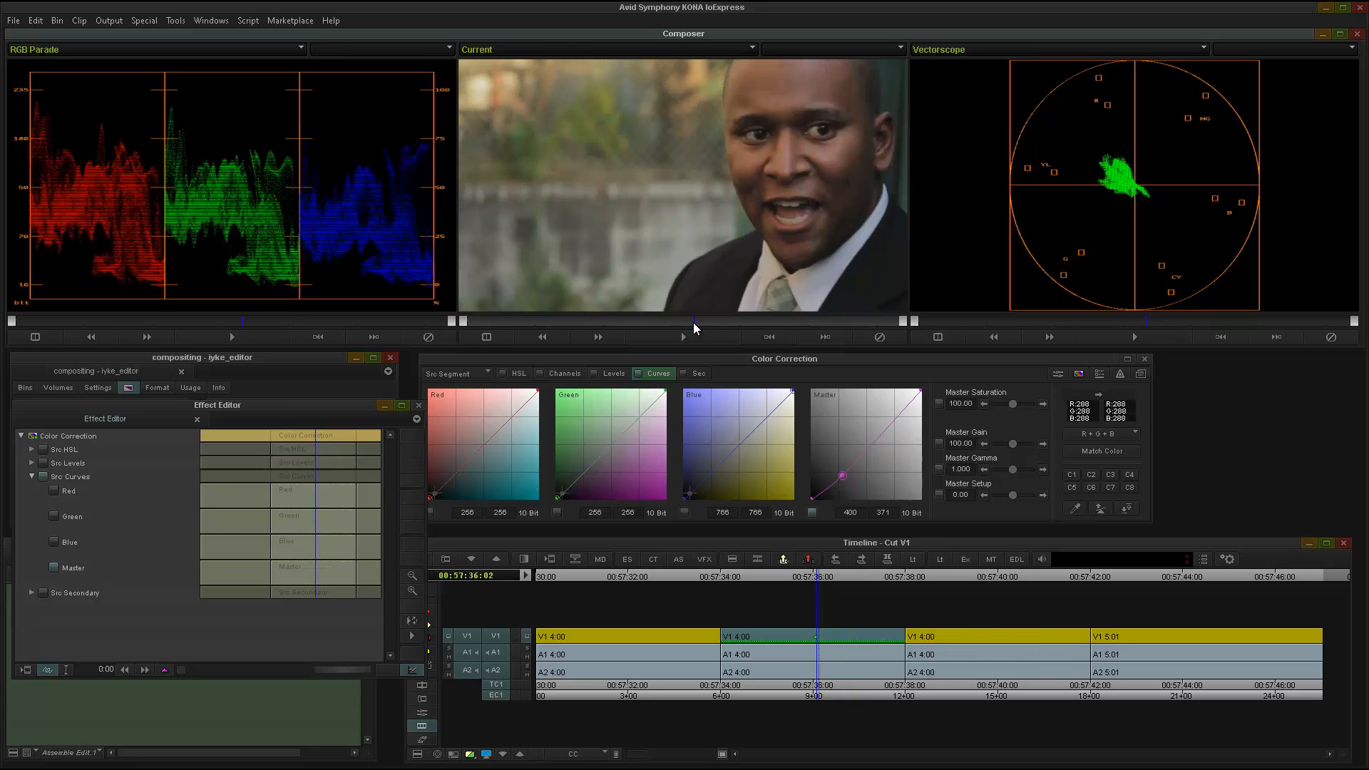
click(690, 321)
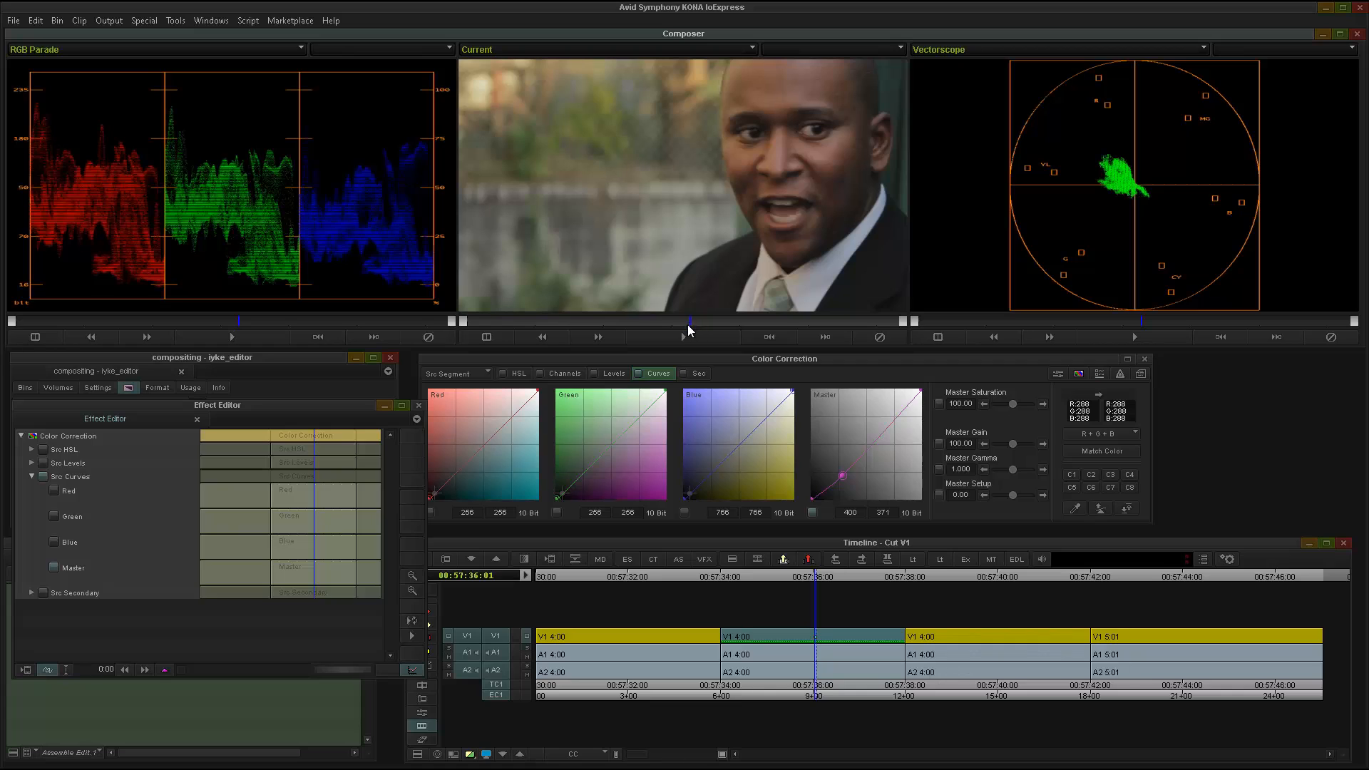
right_click(314, 460)
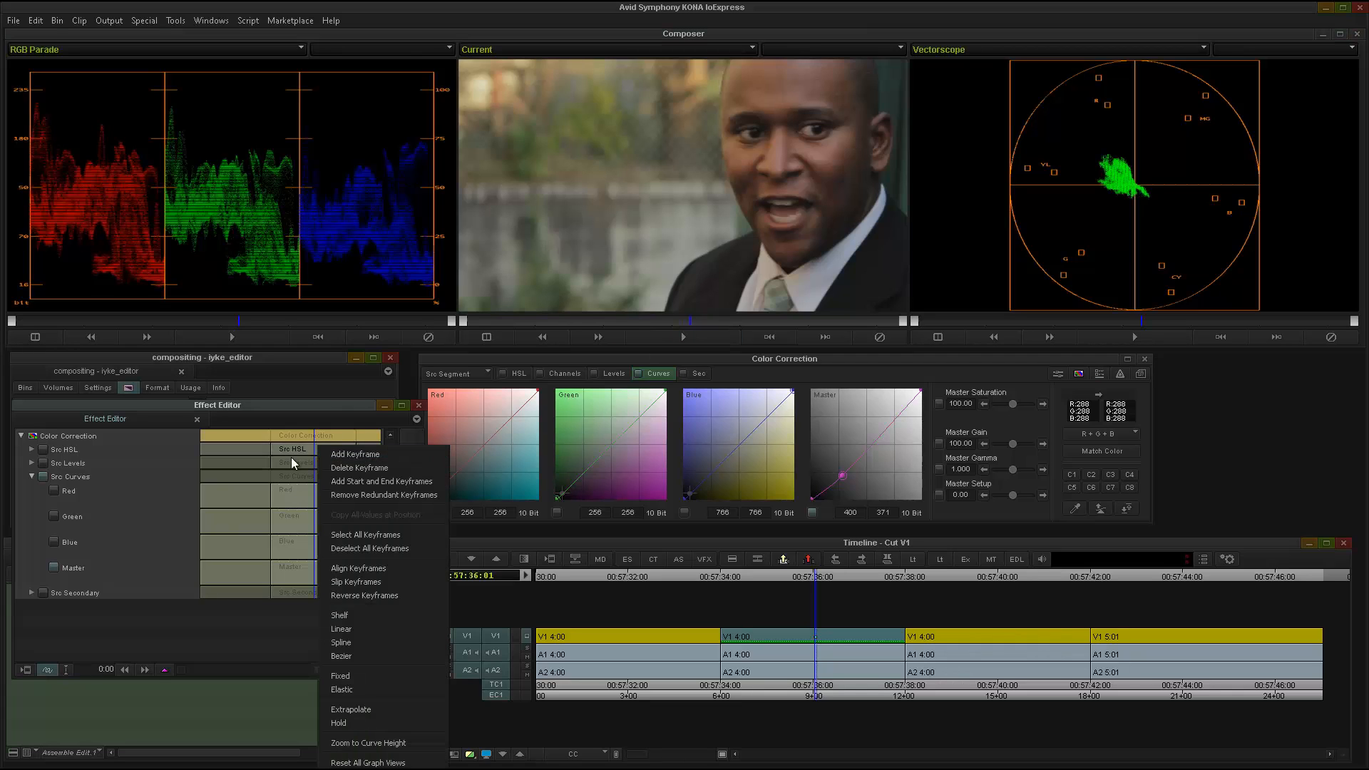
click(343, 454)
mouse_move(1015, 404)
mouse_down()
mouse_move(908, 417)
mouse_move(841, 398)
mouse_up()
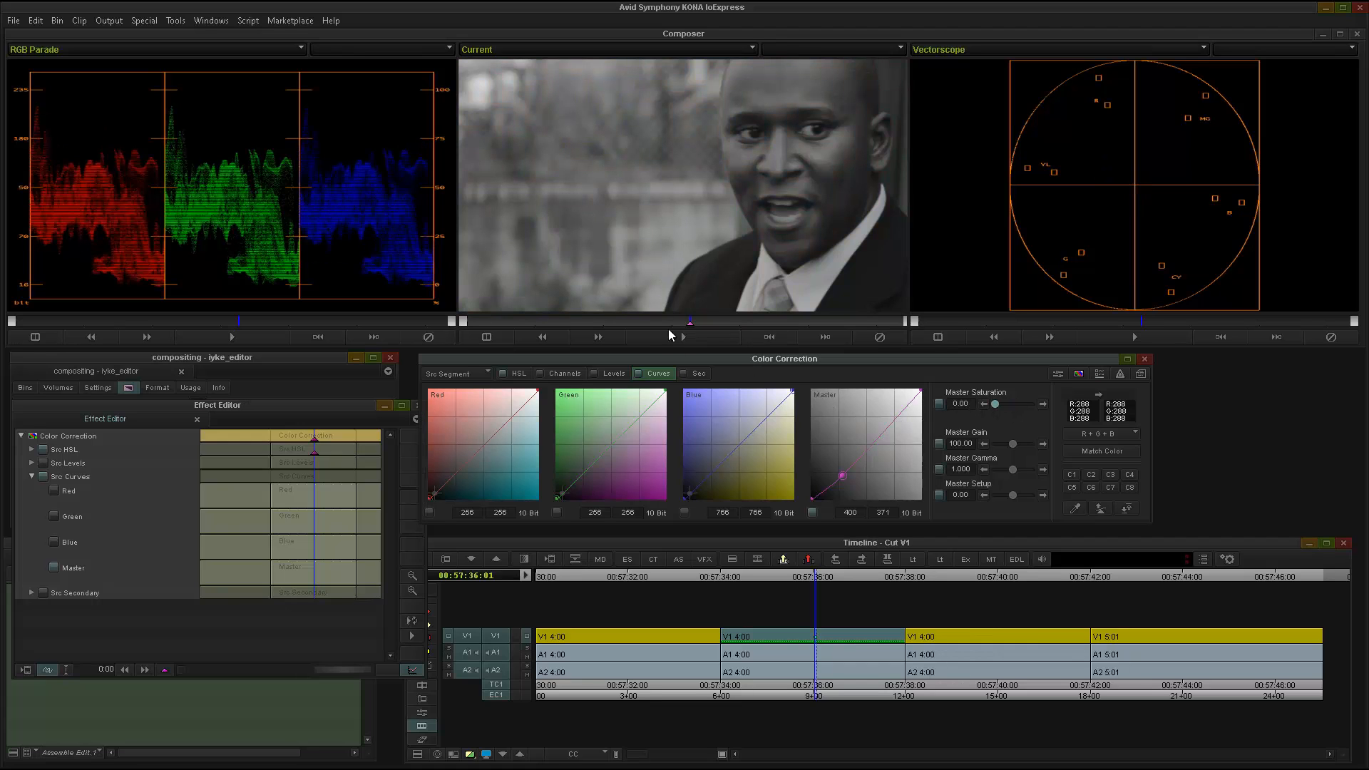
Add an Src HSL keyframe at the clip's start, 00:57:34:00, and set its Master Saturation to 89.36.
drag(680, 322, 325, 346)
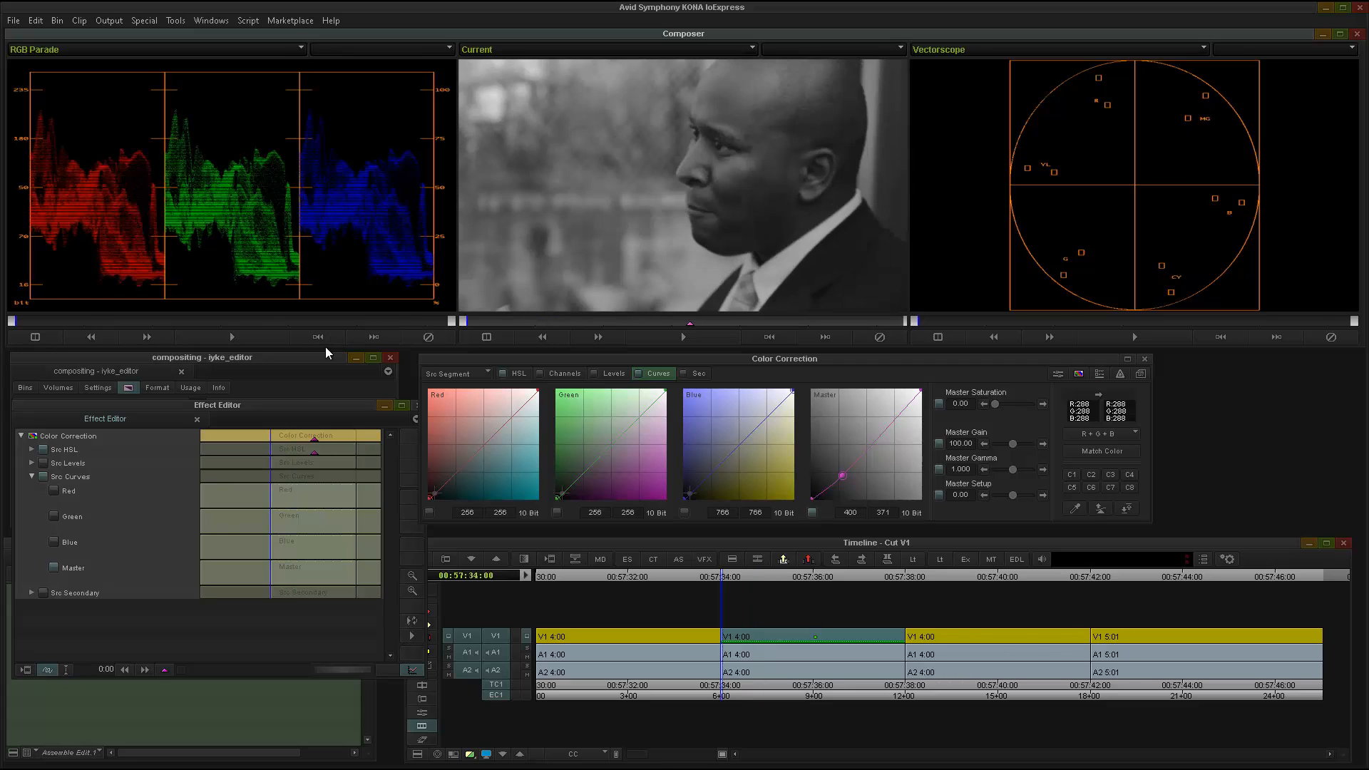
right_click(284, 457)
click(289, 455)
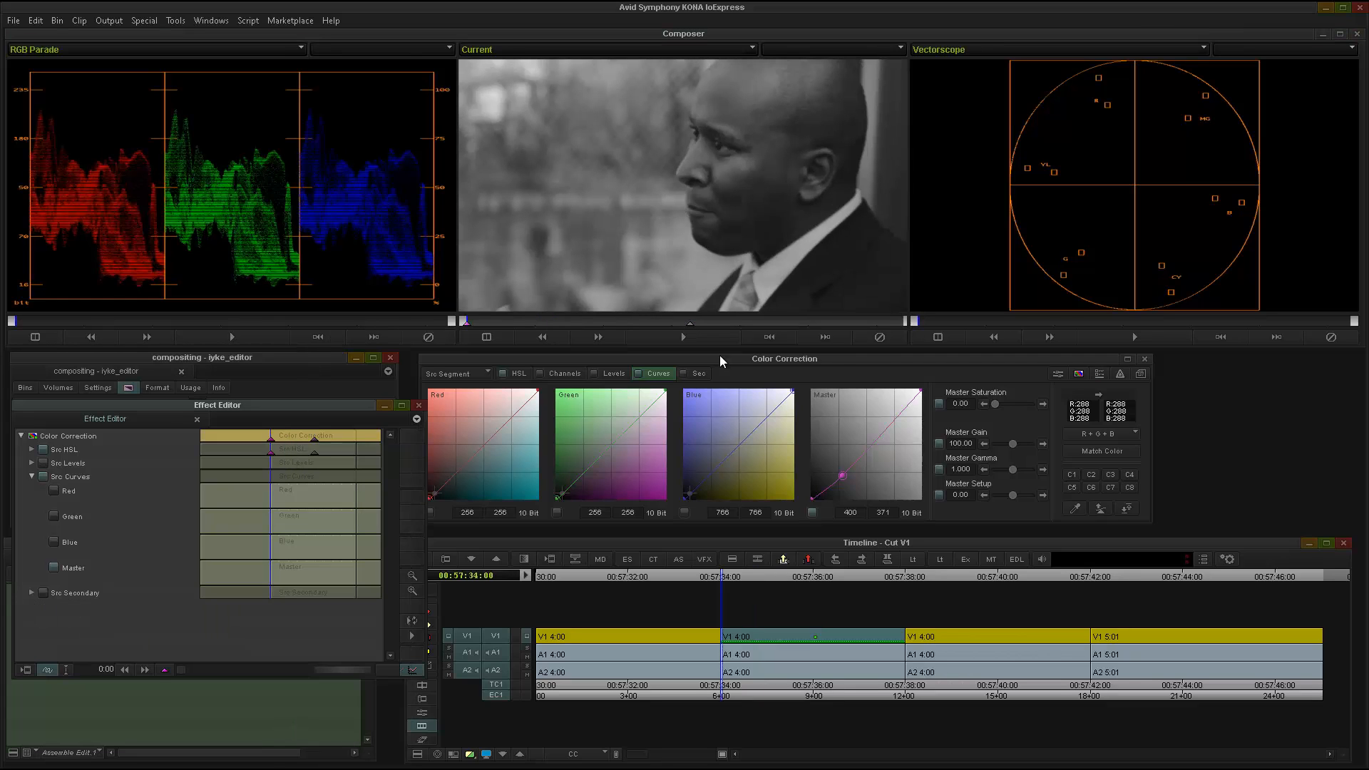
drag(996, 405, 1008, 409)
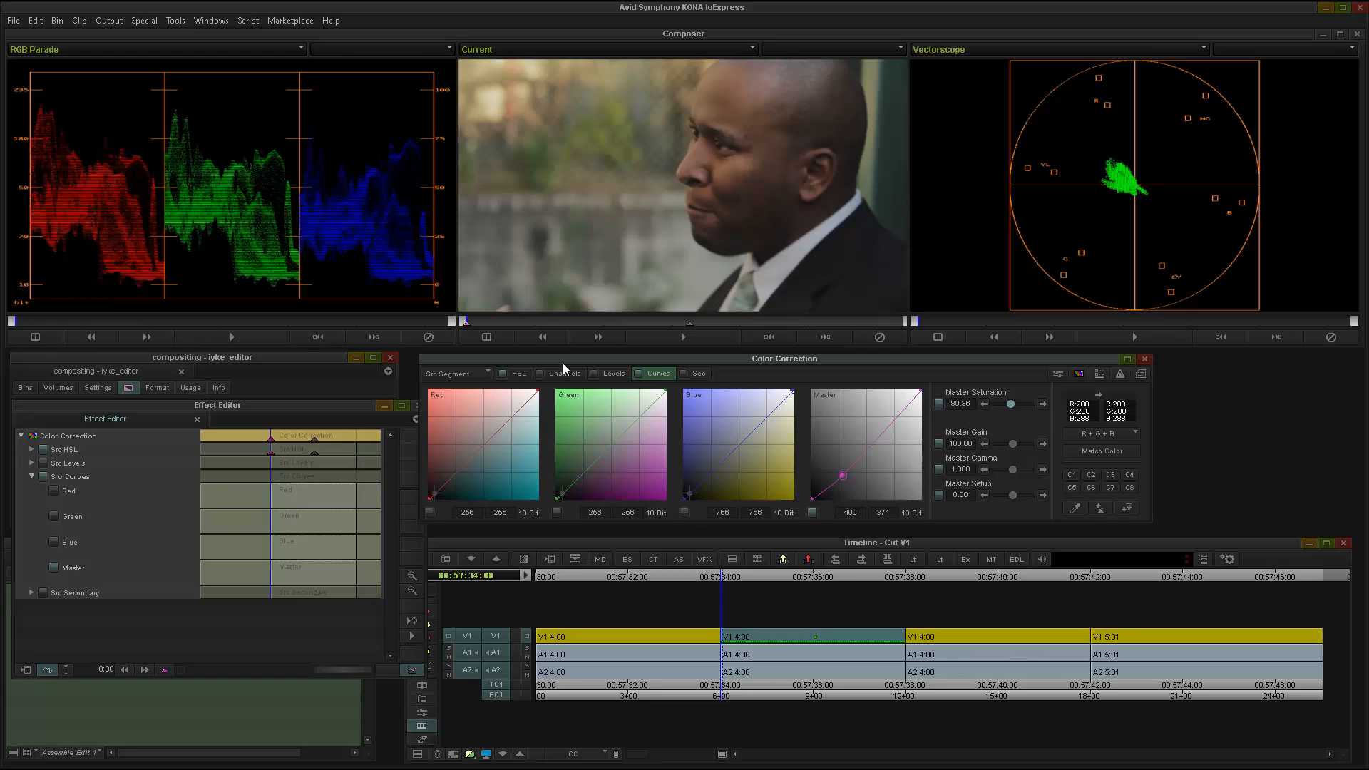
Scrub and play through the clip to check the saturation fade between the two keyframes and the frames beyond them.
drag(489, 323, 699, 331)
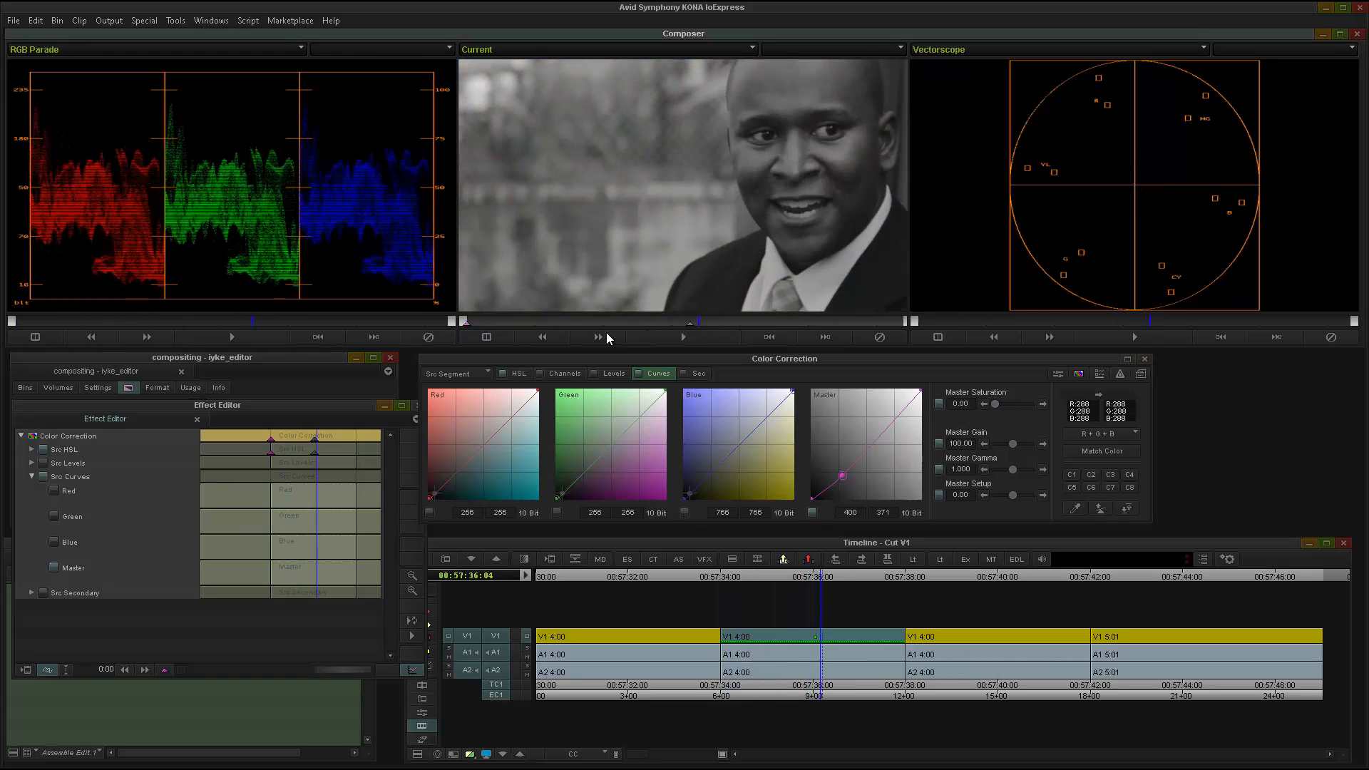
drag(606, 332, 452, 332)
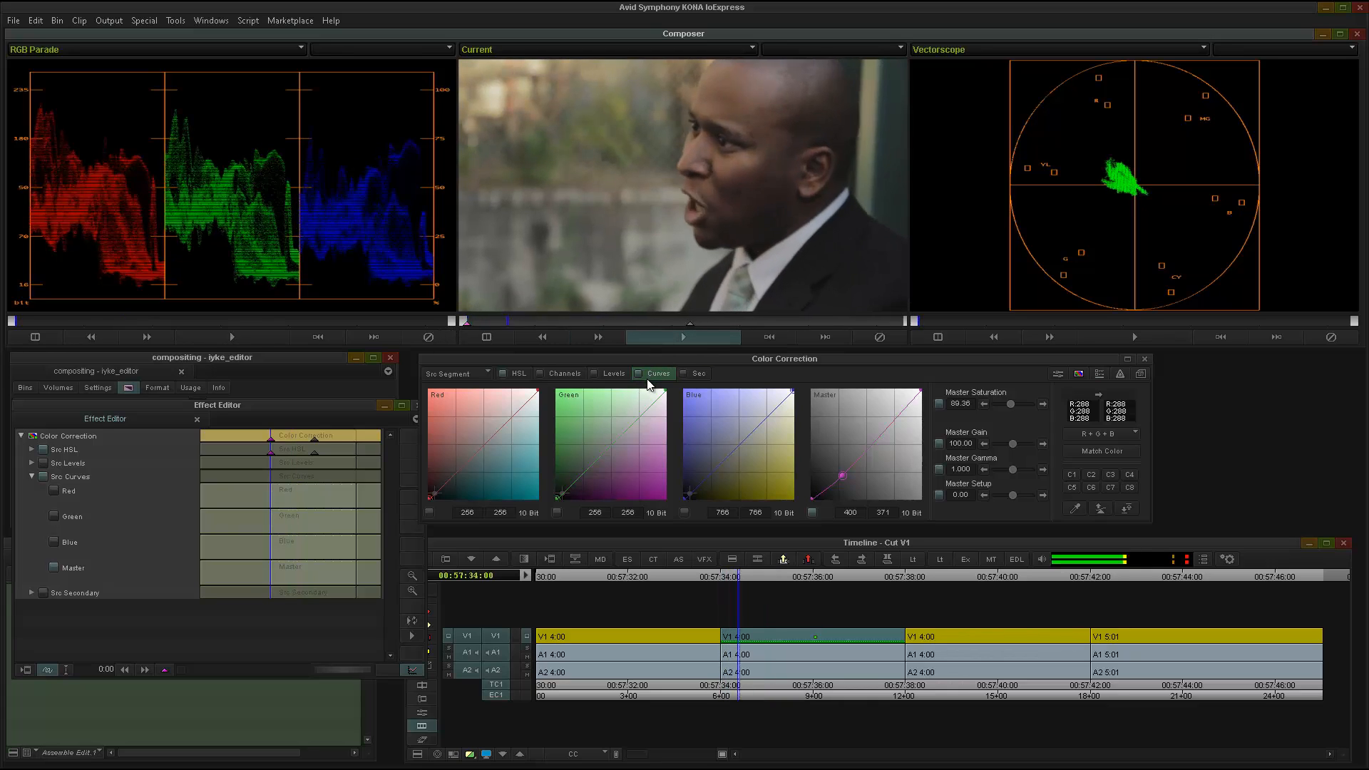
click(685, 340)
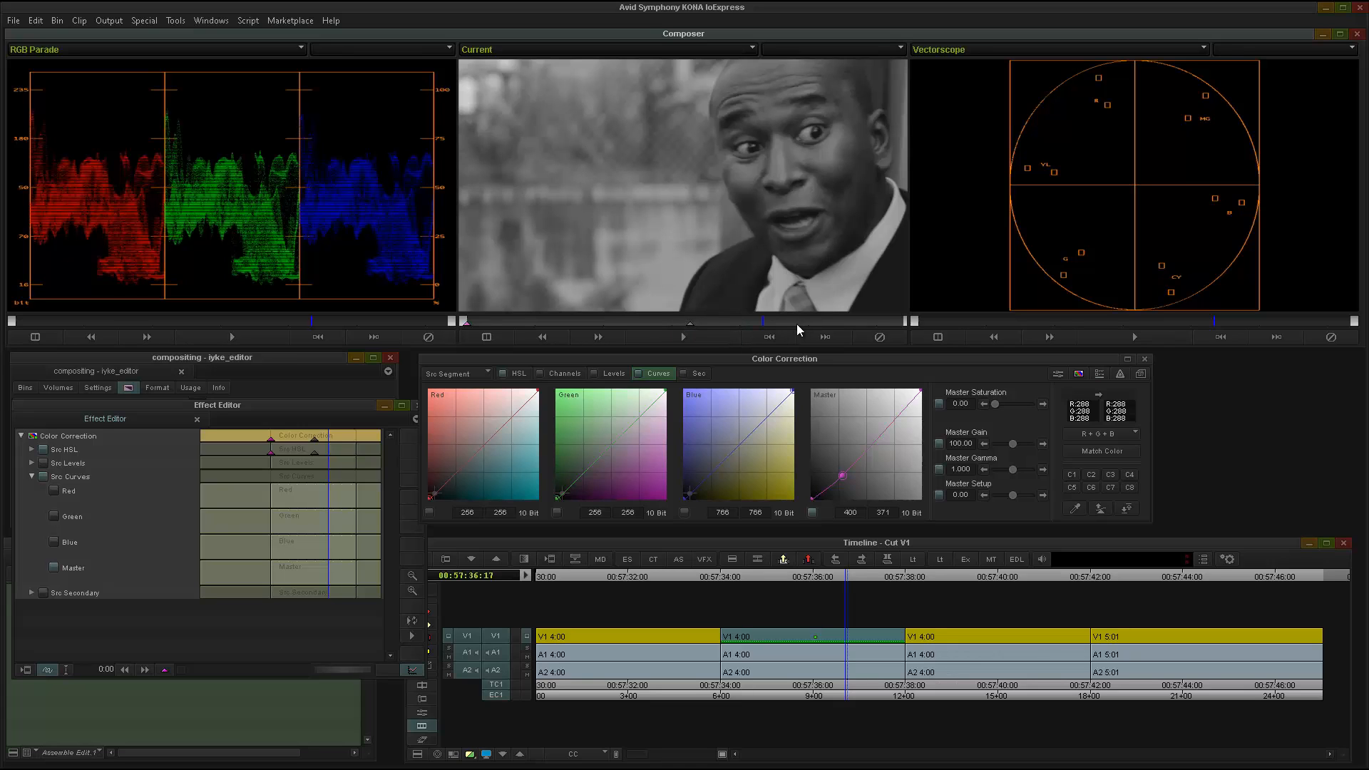
key(Right)
key(Right)
key(Right)
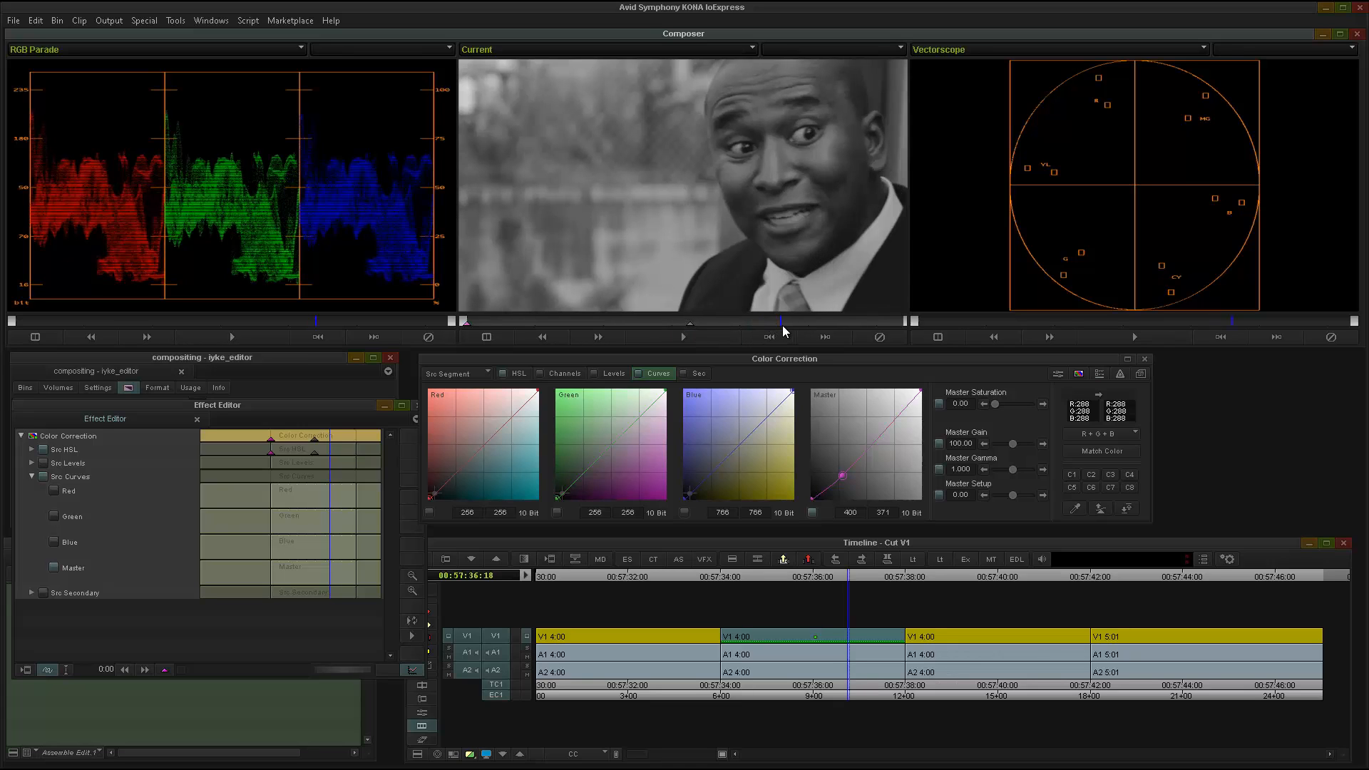
drag(750, 323, 849, 326)
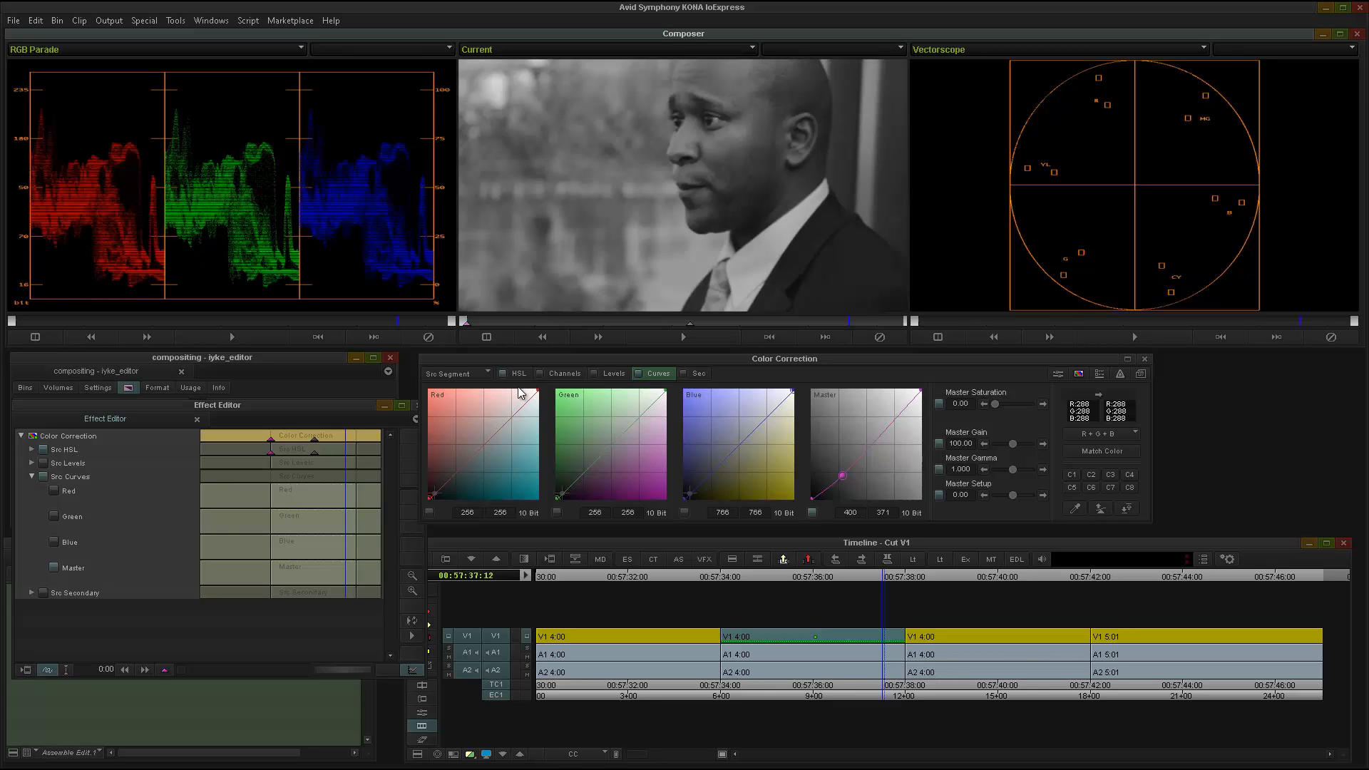
click(761, 321)
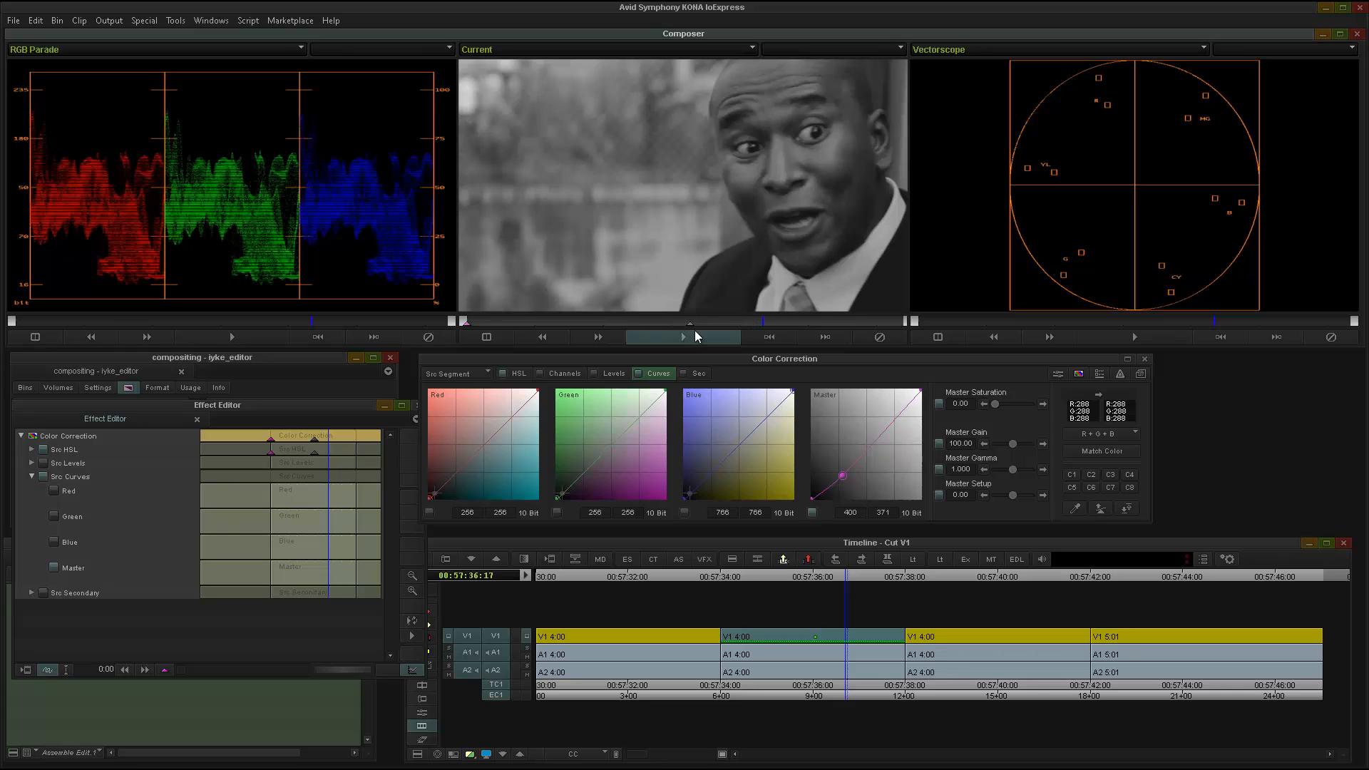
Add a third Src HSL keyframe at 00:57:36:14, keeping Master Saturation at 0.
click(753, 322)
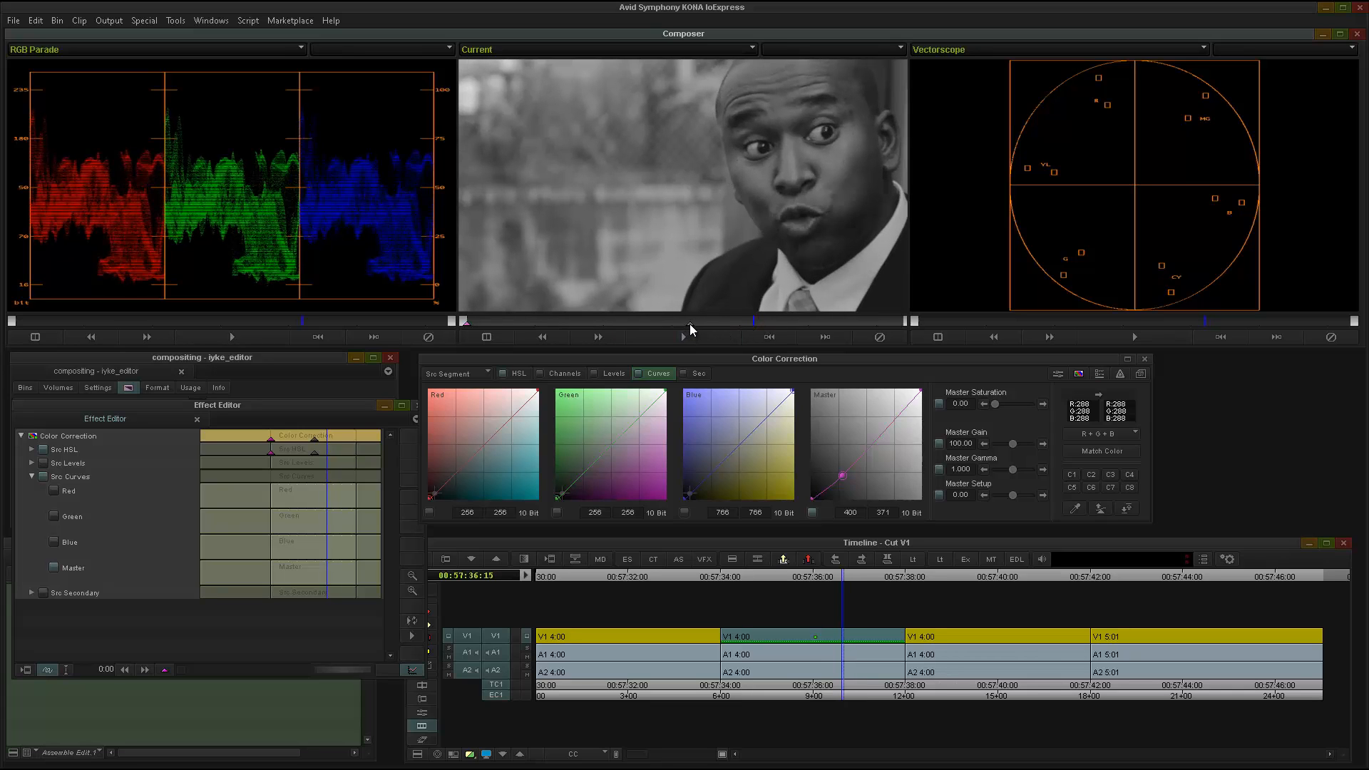
drag(690, 323, 748, 329)
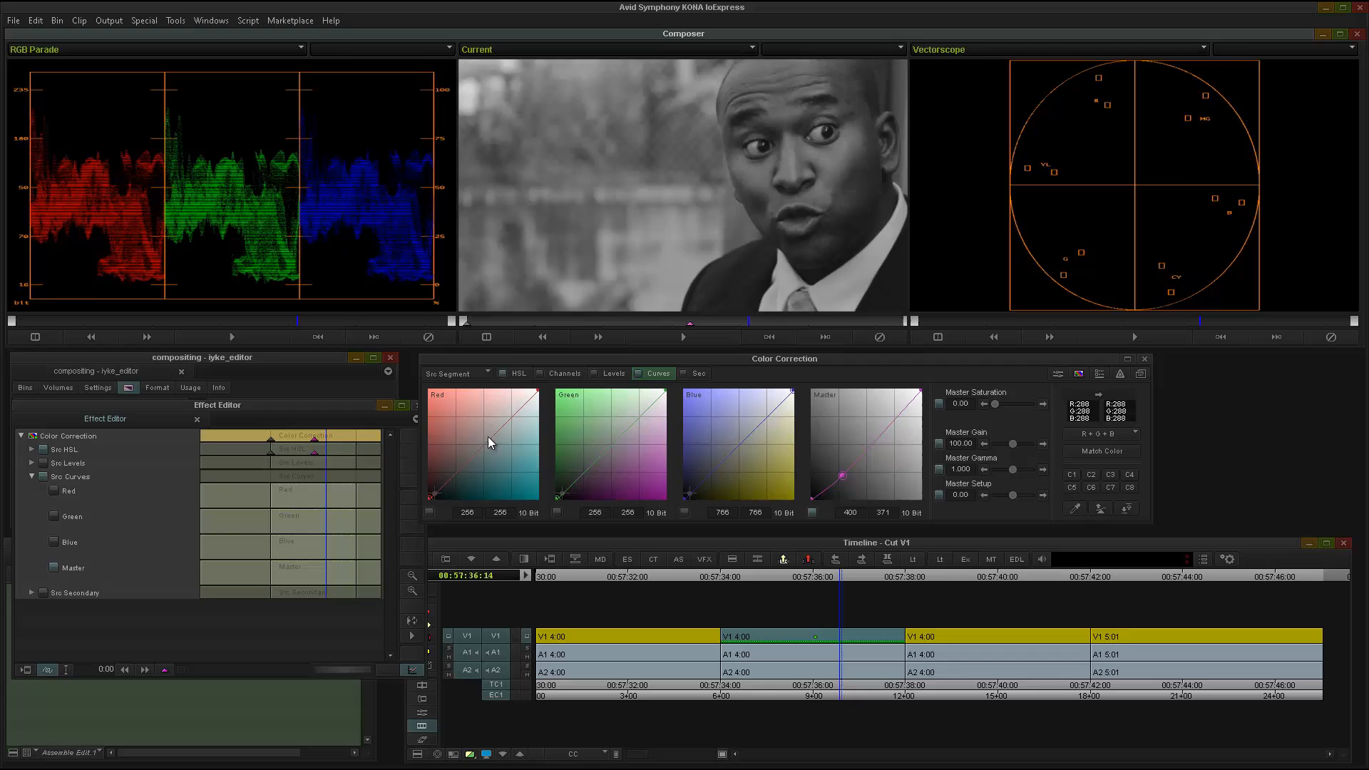
right_click(327, 451)
click(372, 454)
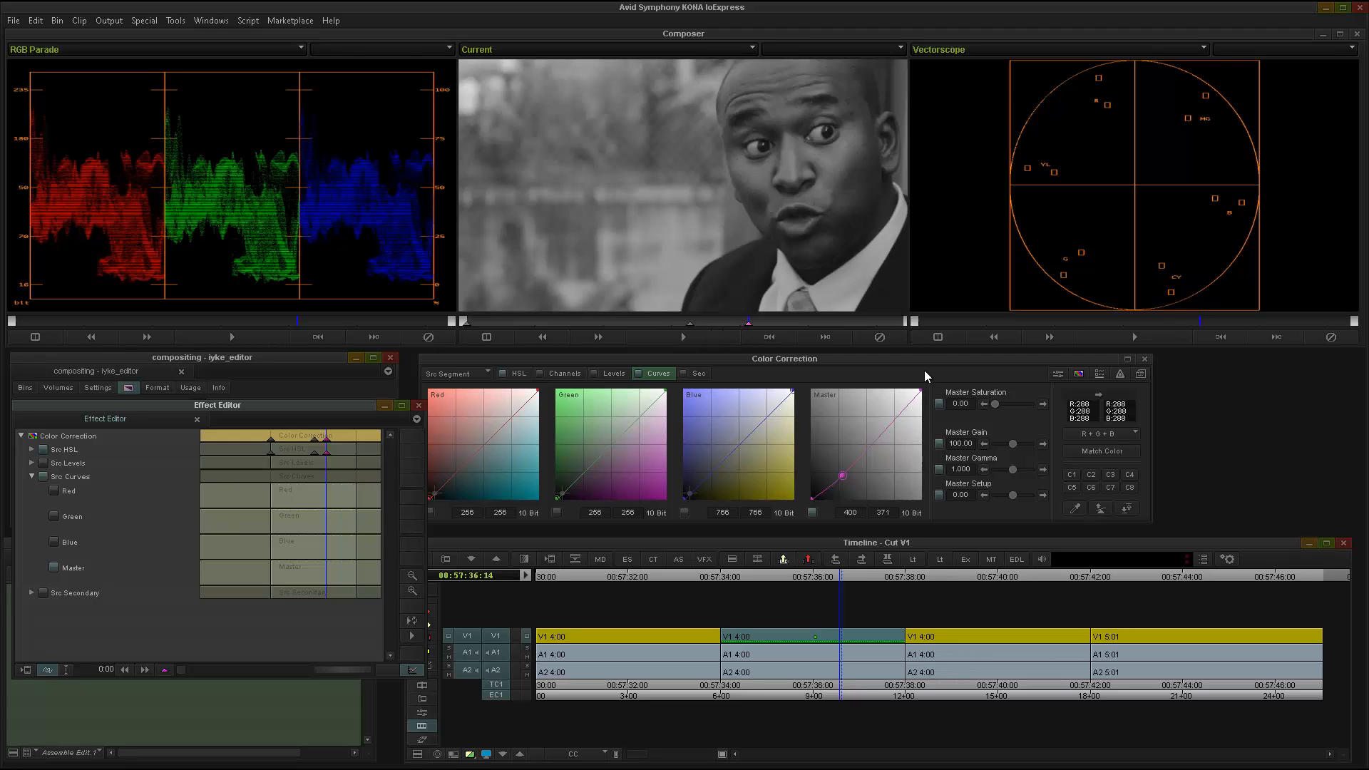
Add an Src HSL keyframe at 00:57:37:10 and raise its Master Saturation to bring most of the color back.
click(770, 332)
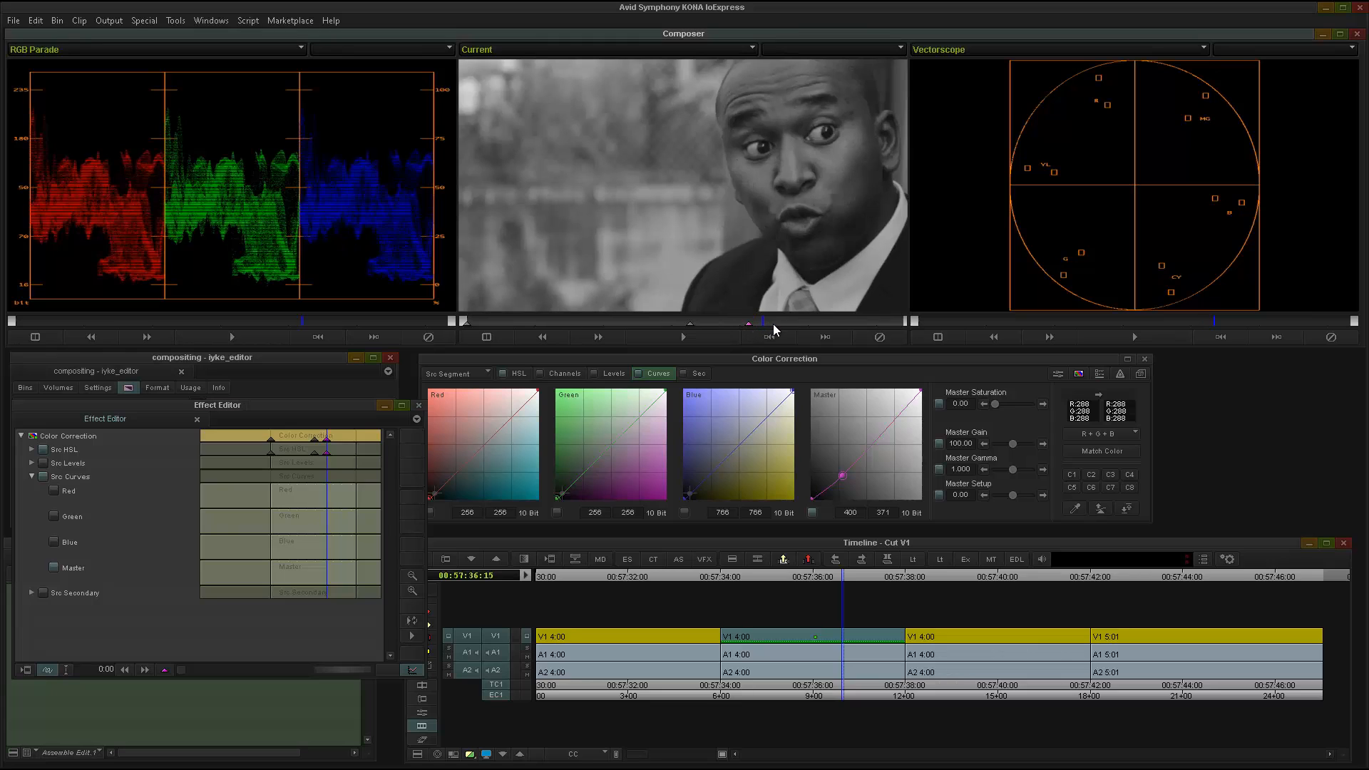
drag(773, 325, 846, 328)
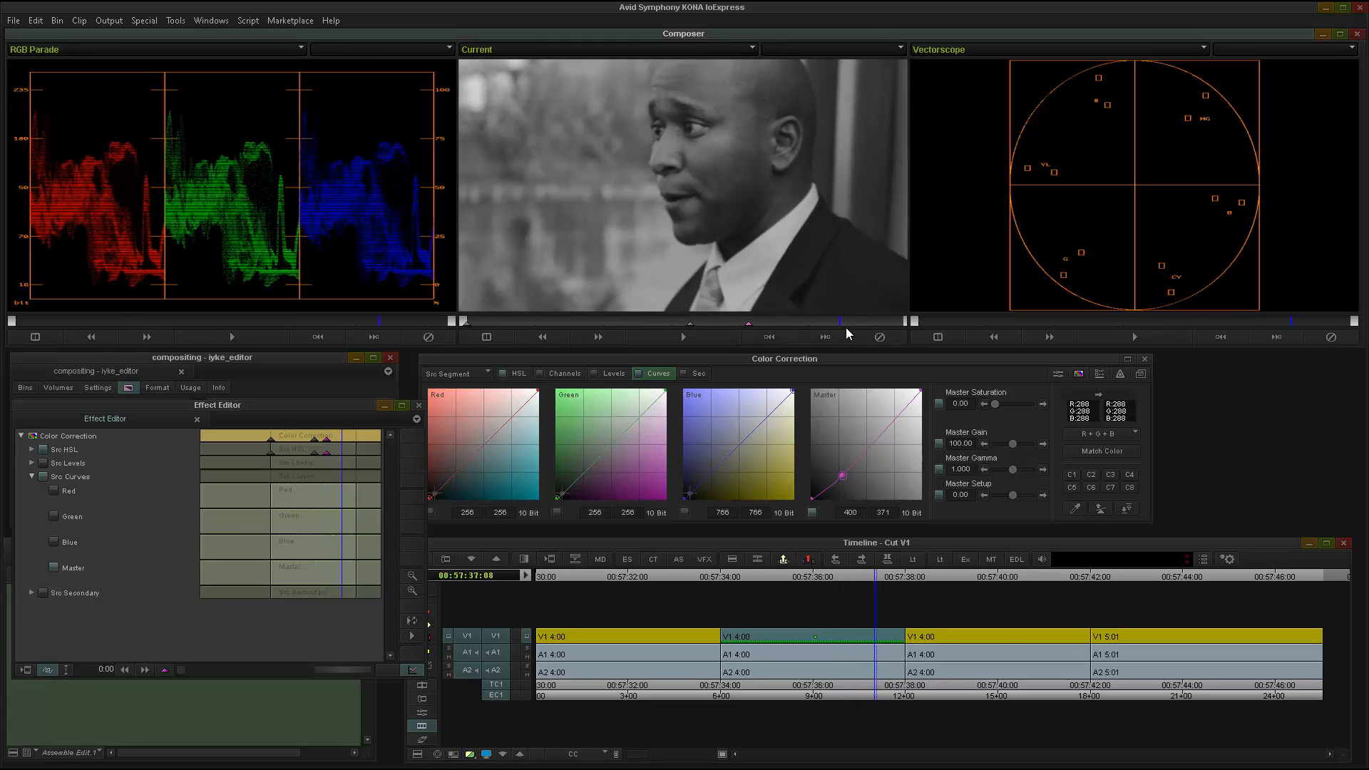
right_click(351, 449)
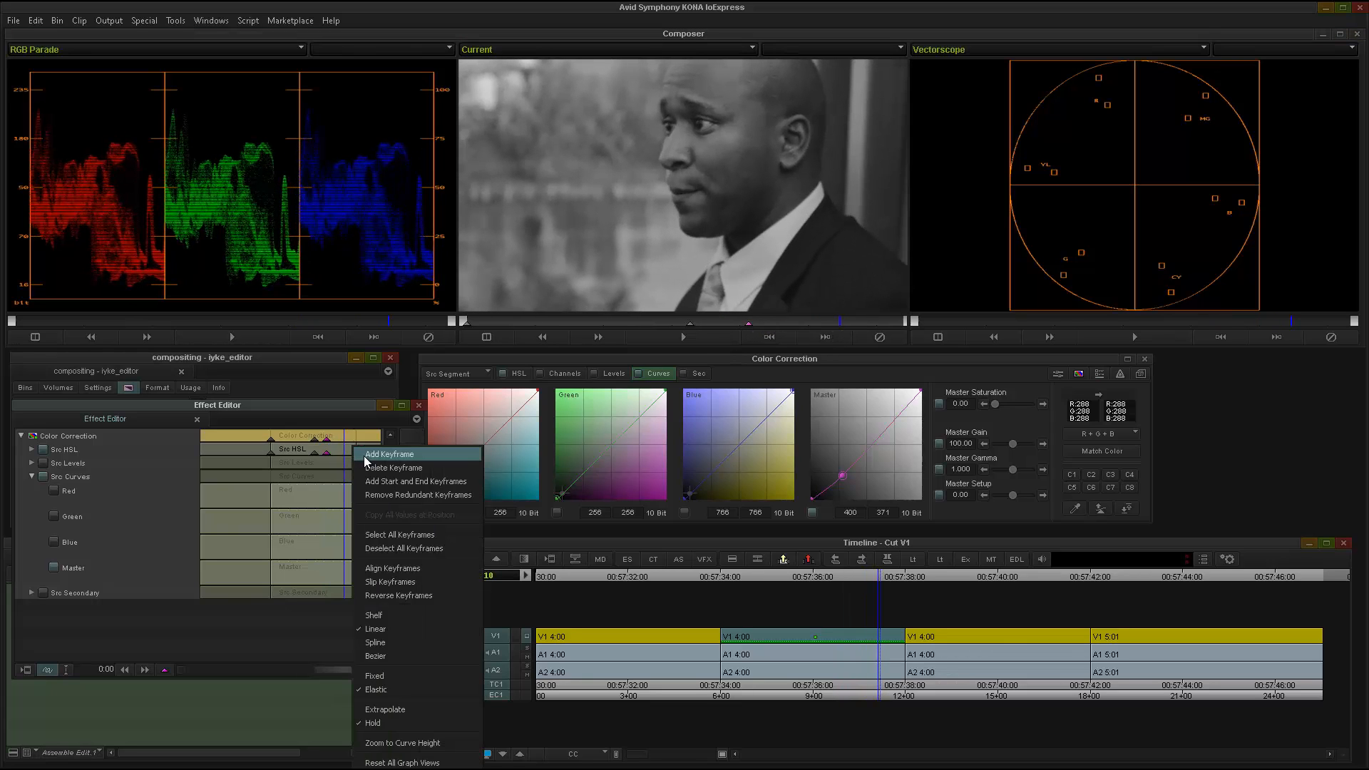
click(366, 456)
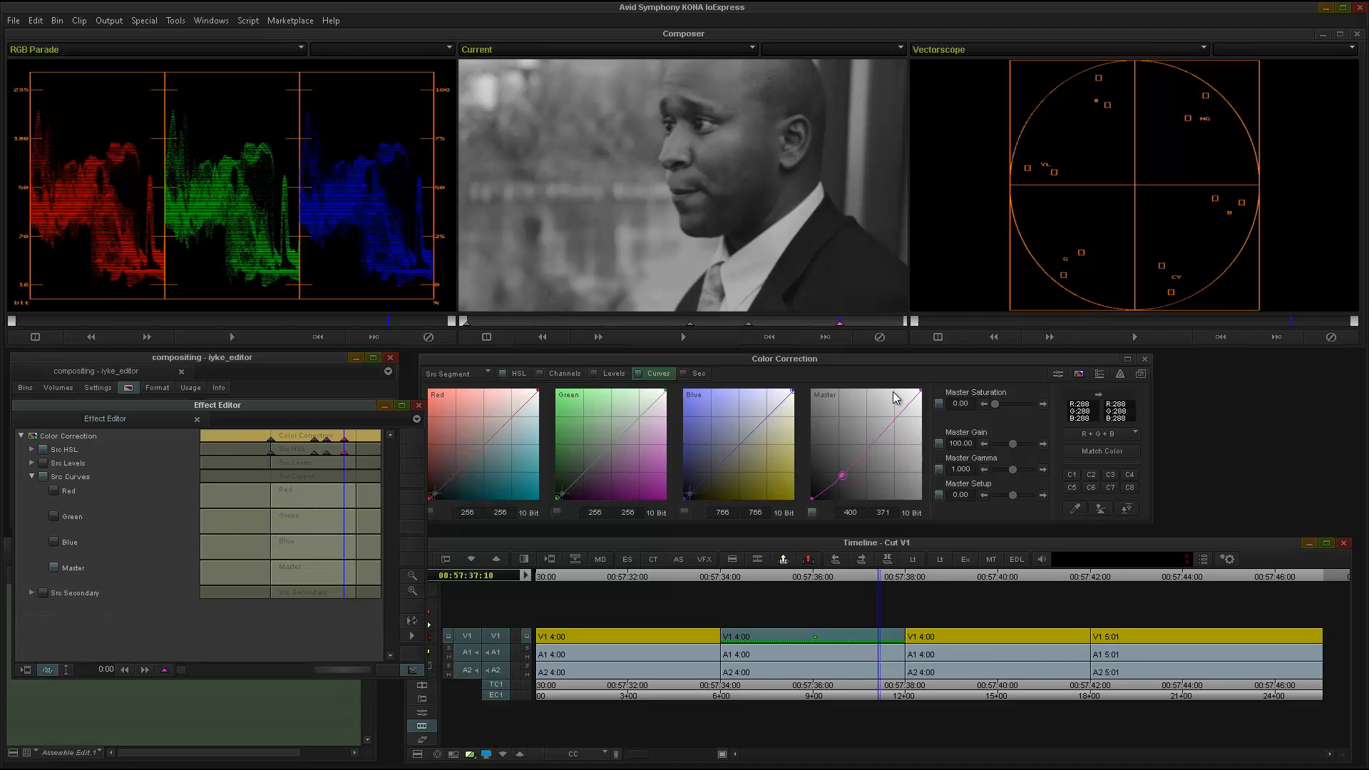
click(1001, 406)
drag(1001, 407, 1006, 408)
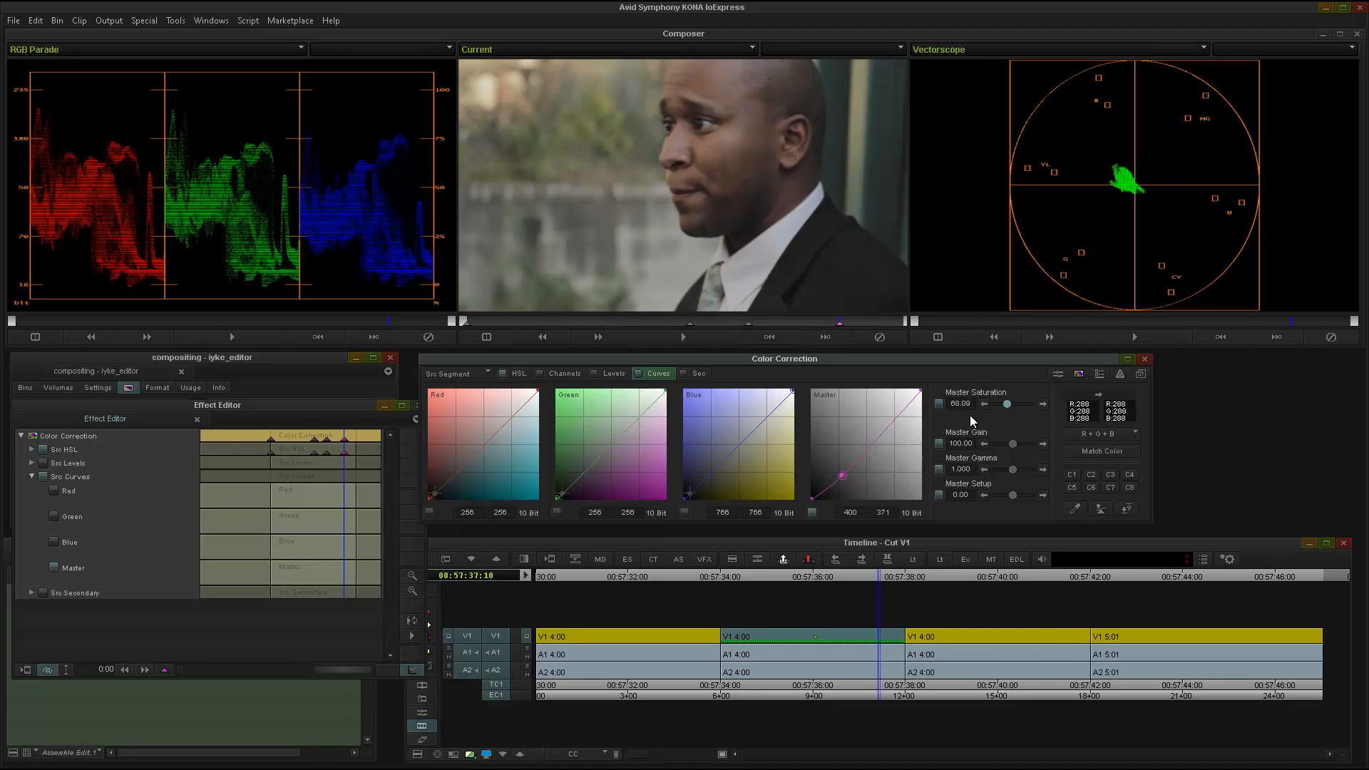
Shift the shadows hue offset slightly between yellow and green at the last keyframe, and play the clip from its start.
click(517, 373)
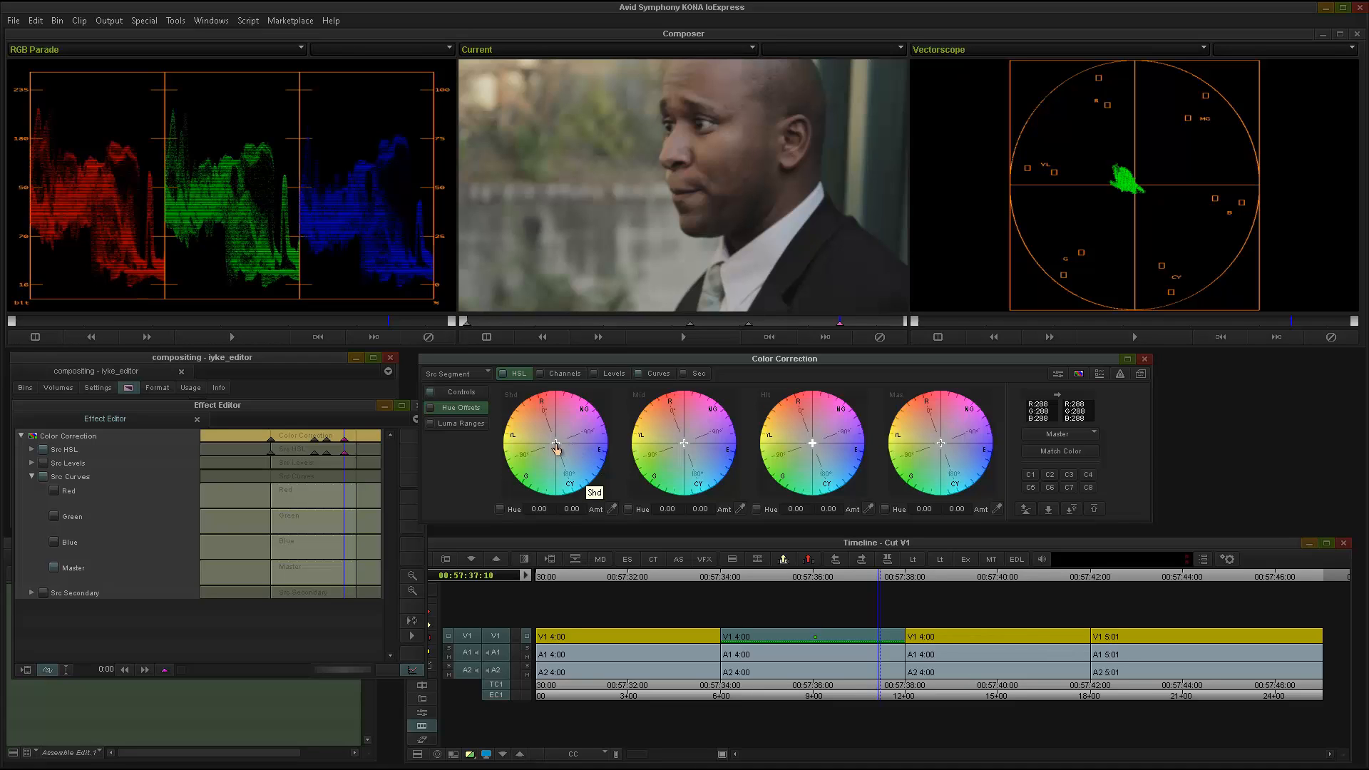
drag(555, 446, 544, 452)
drag(823, 323, 432, 332)
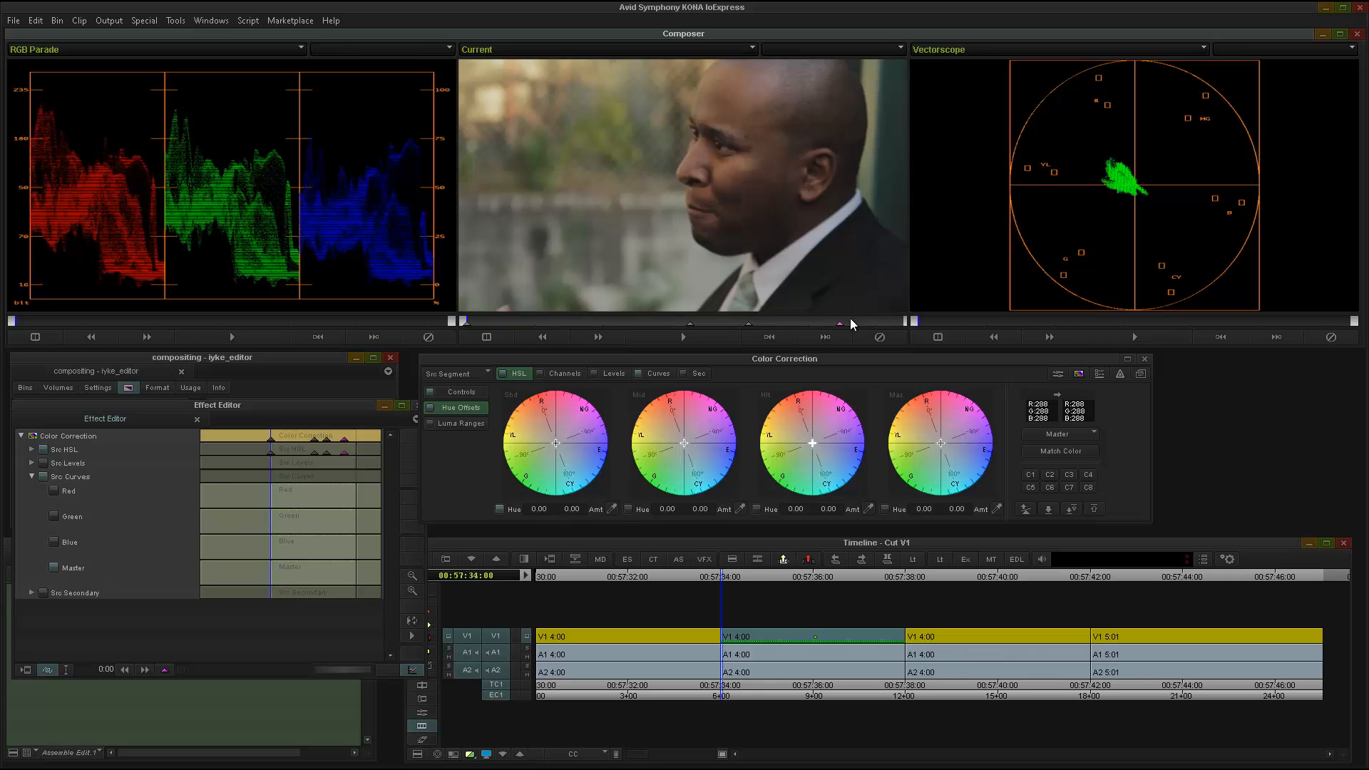
click(684, 341)
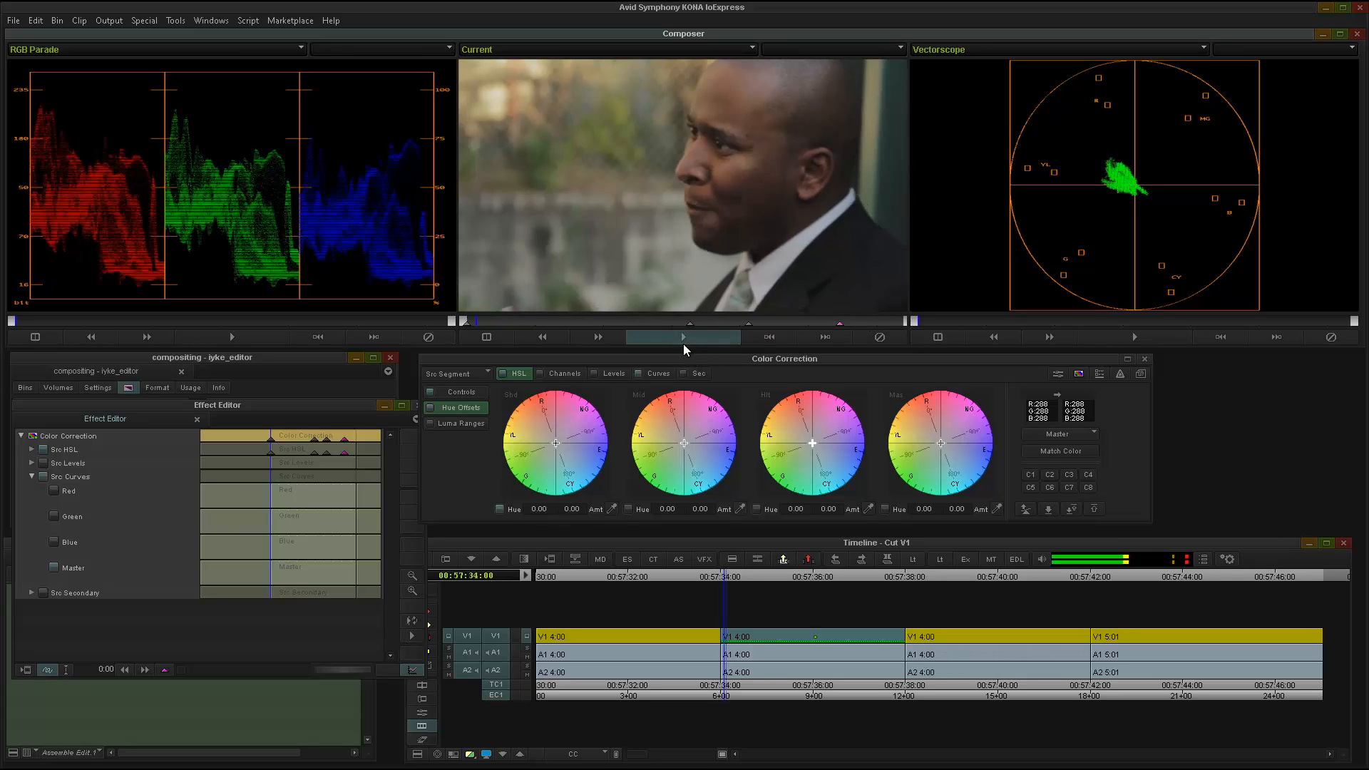